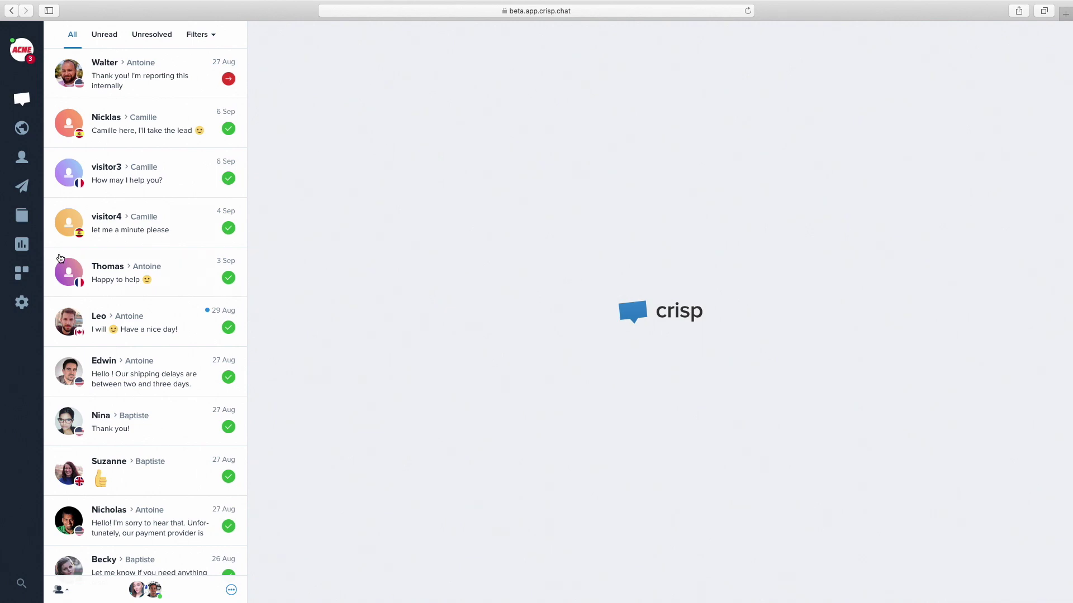
# Find the Shopify plugin in the Crisp plugin catalogue and install it
pyautogui.click(20, 273)
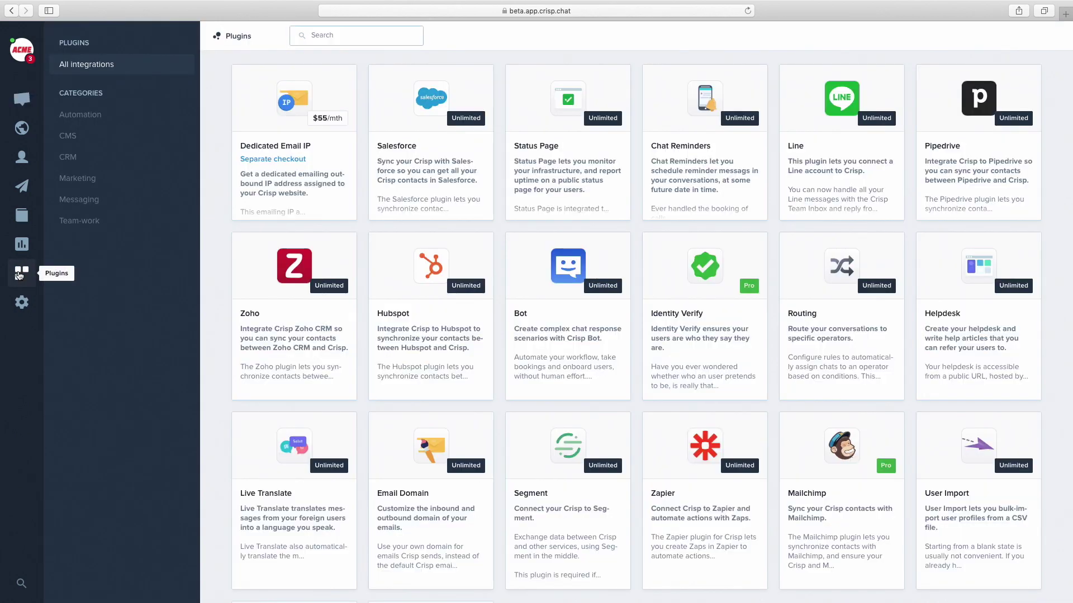
pyautogui.click(339, 35)
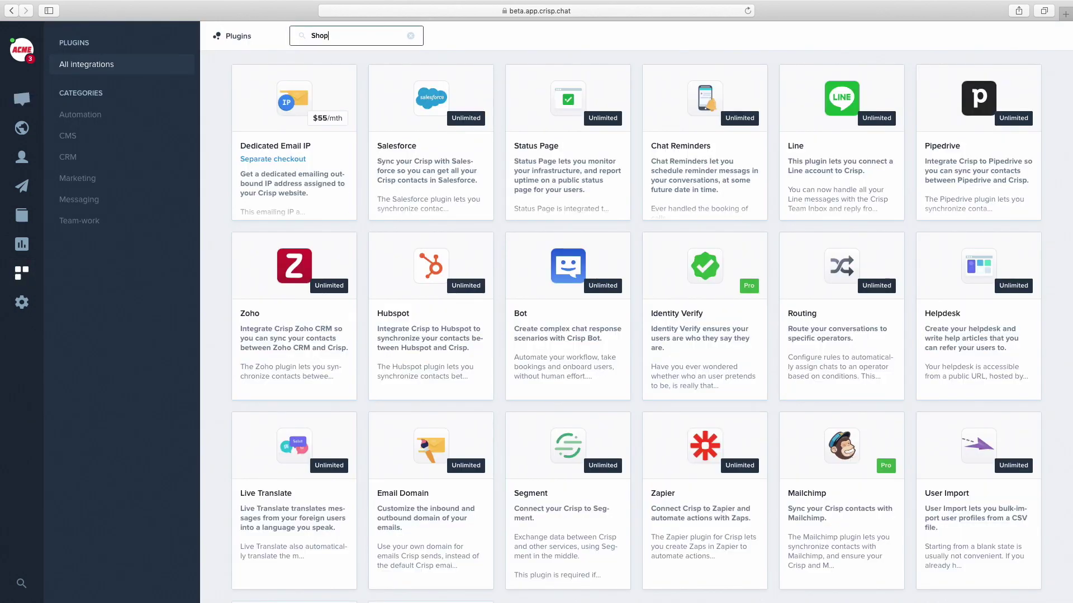
pyautogui.moveTo(293, 140)
pyautogui.write('Shopify')
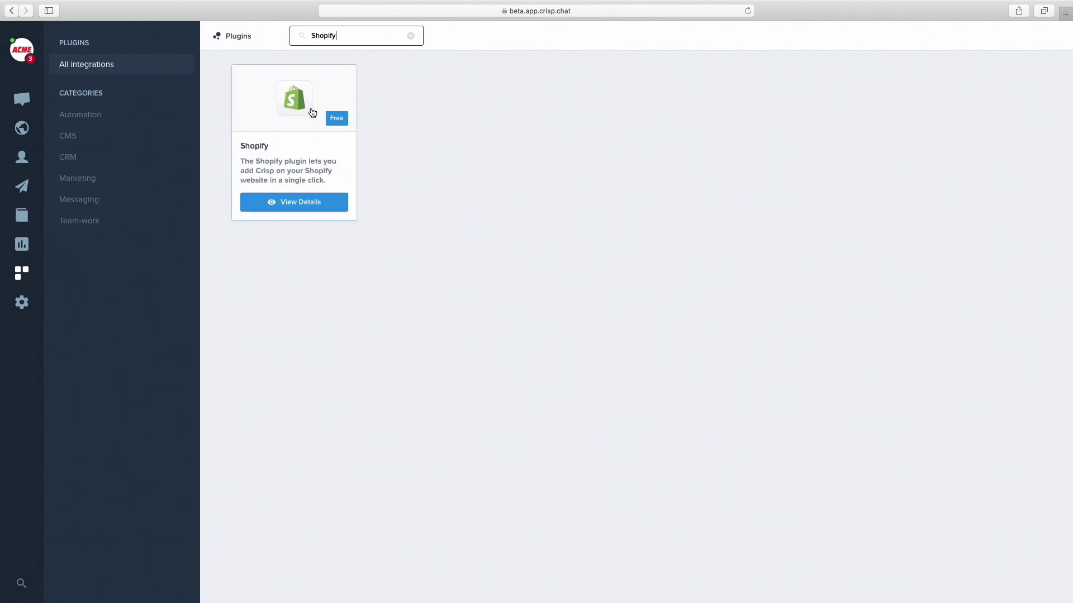
pyautogui.click(311, 112)
pyautogui.click(374, 248)
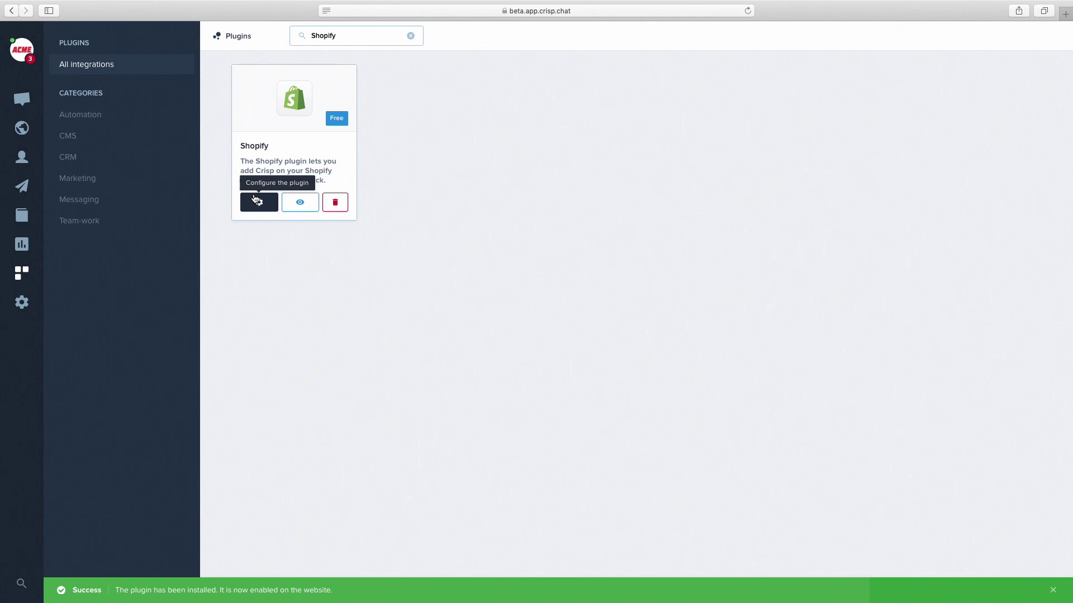
# Connect the Shopify plugin to the crisp-10 store domain from its settings
pyautogui.click(259, 202)
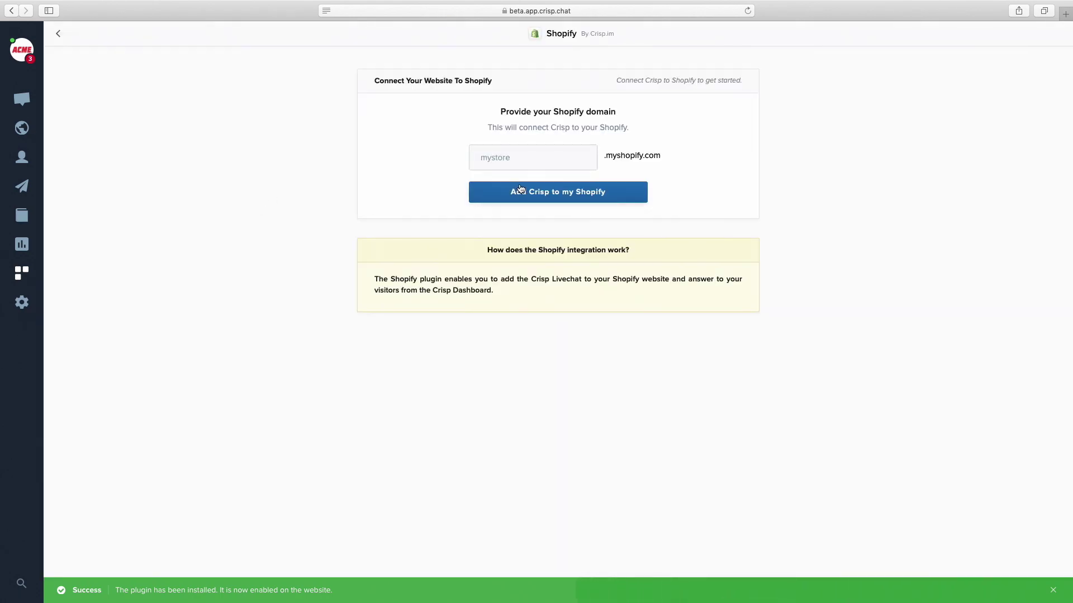
pyautogui.click(558, 158)
pyautogui.write('crisp-10')
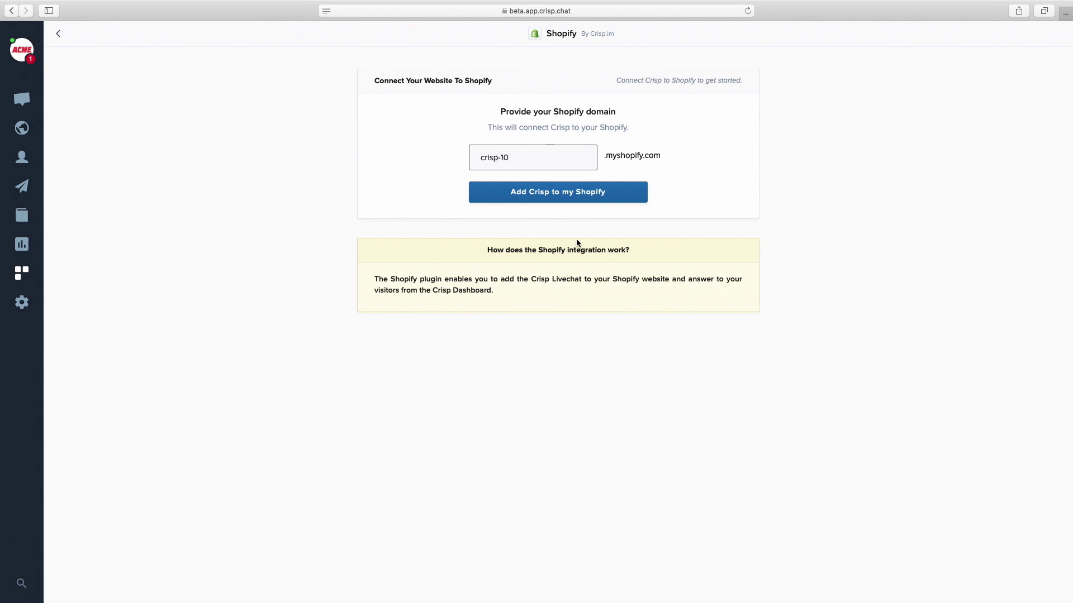
pyautogui.click(562, 203)
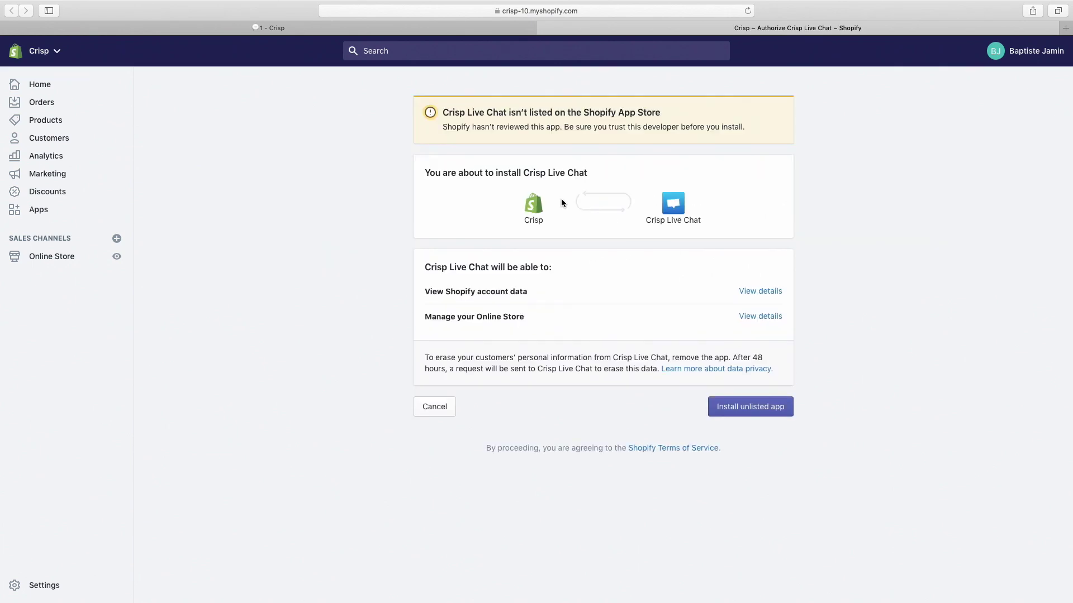
# Approve the unlisted Crisp Live Chat app and link it to the Acme Shop website
pyautogui.click(746, 407)
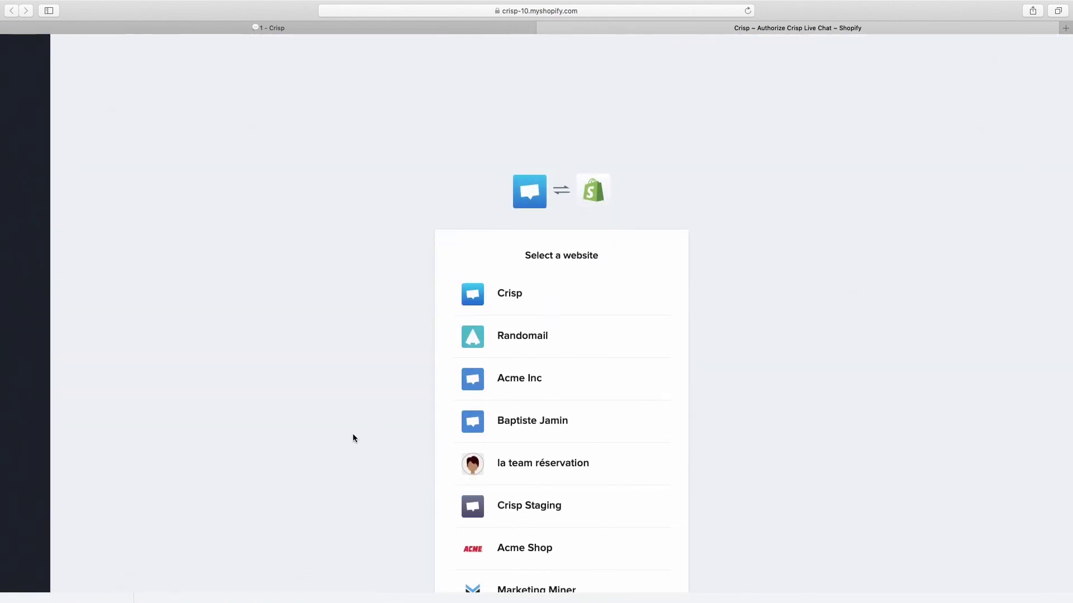
pyautogui.click(497, 547)
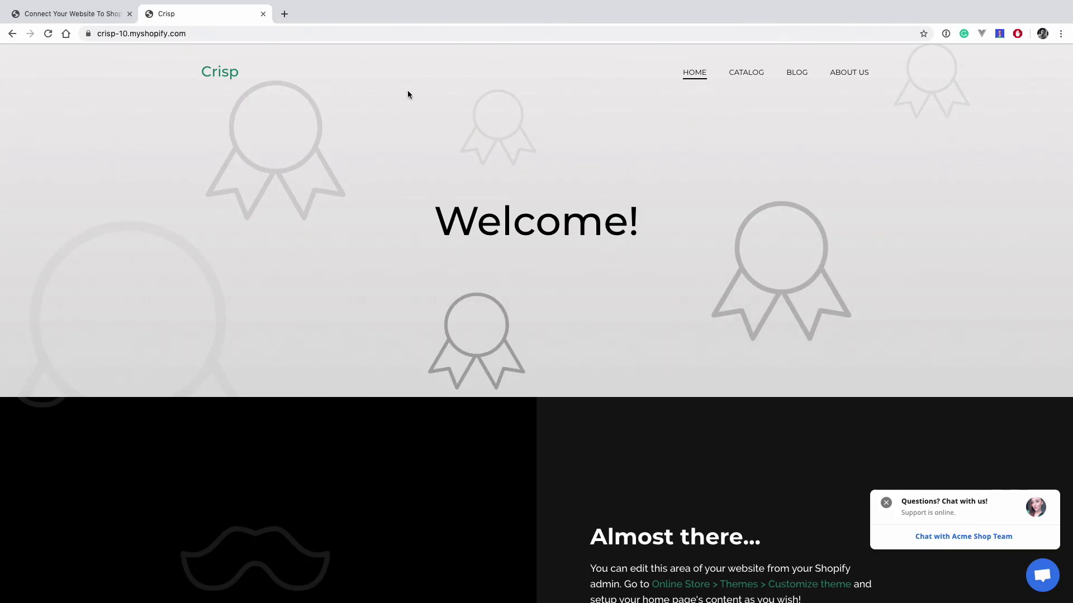
# Open the storefront chat from its teaser to send the test message 'Hey there!'
pyautogui.click(964, 535)
pyautogui.write('Hey')
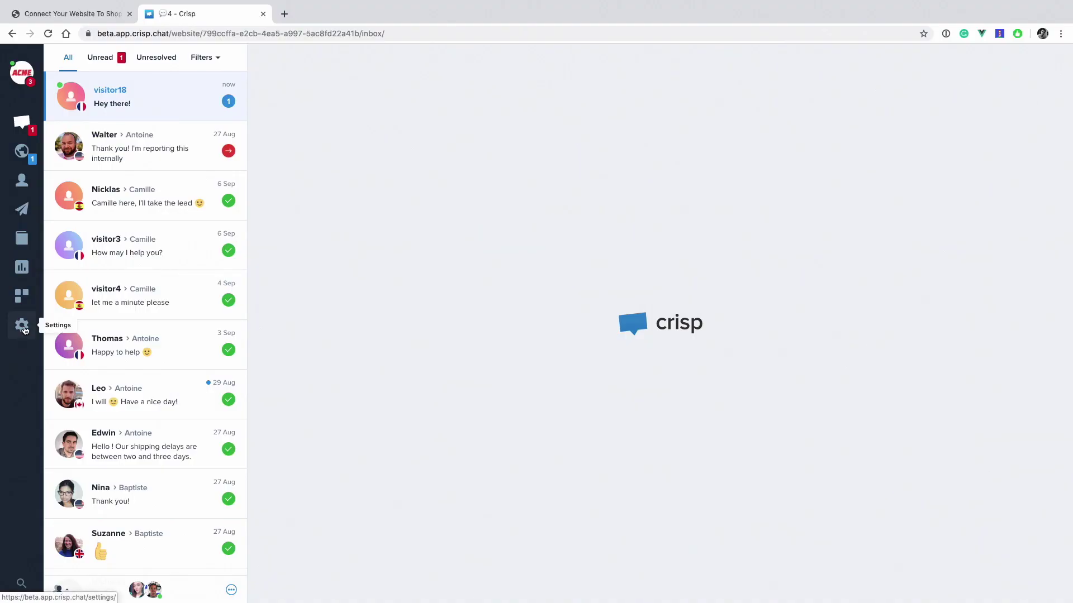
# Go to Crisp's Website Settings list and select Acme Shop
pyautogui.click(22, 326)
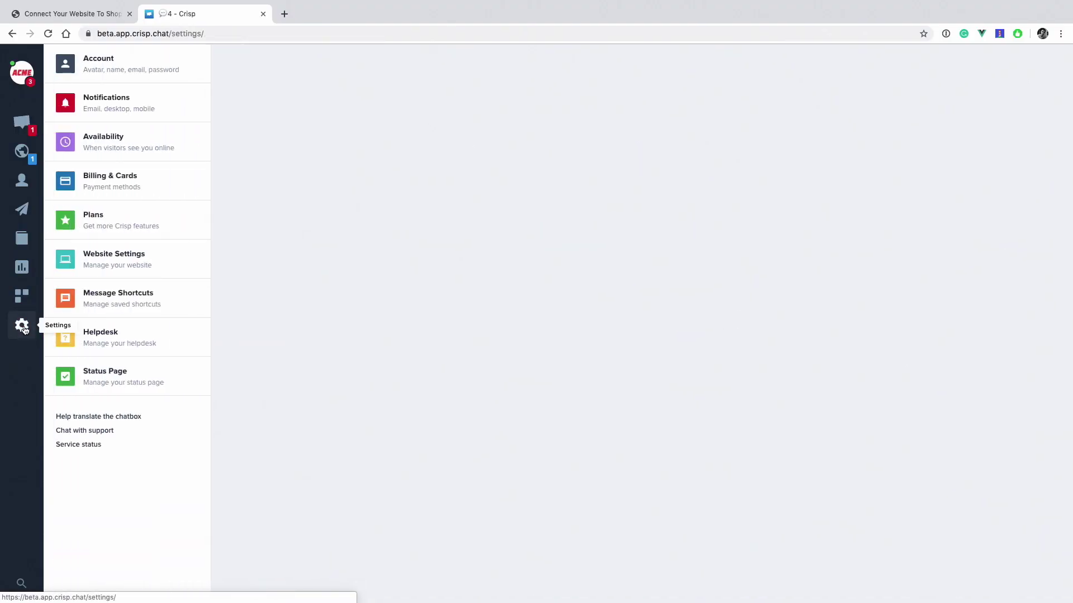
pyautogui.click(142, 264)
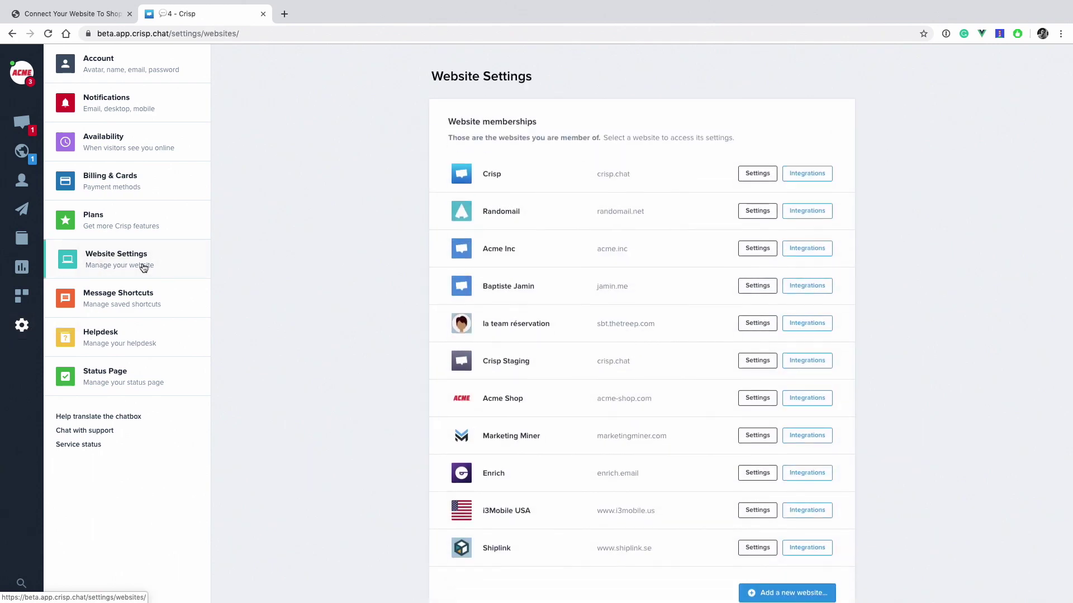
pyautogui.click(453, 397)
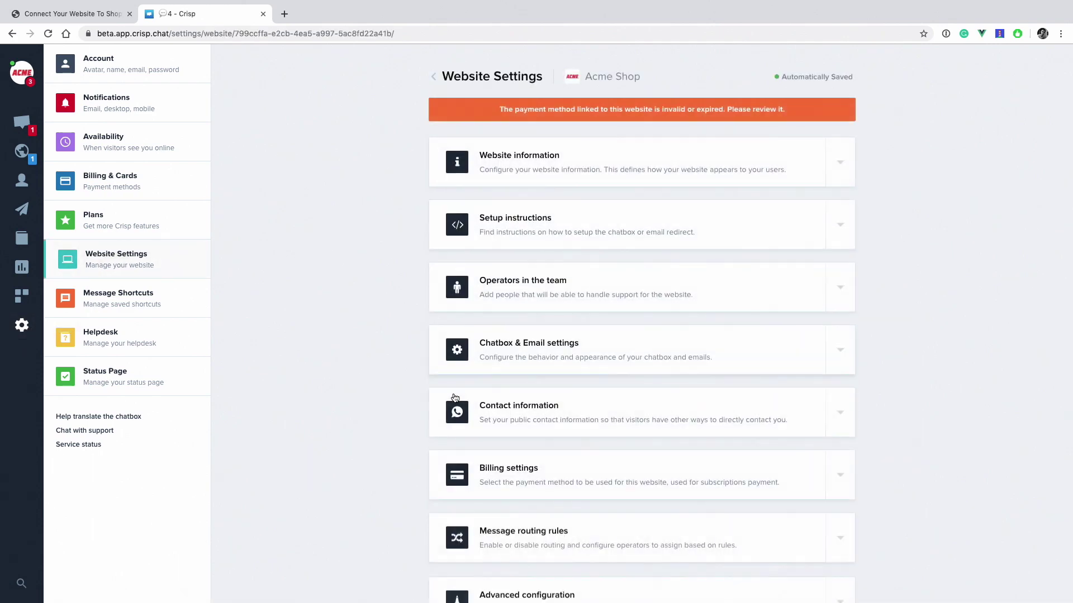
# Choose Blue (Grey) as the Chatbox Appearance colour theme, then browse the language choices
pyautogui.click(566, 348)
pyautogui.scroll(-2, 299, 440)
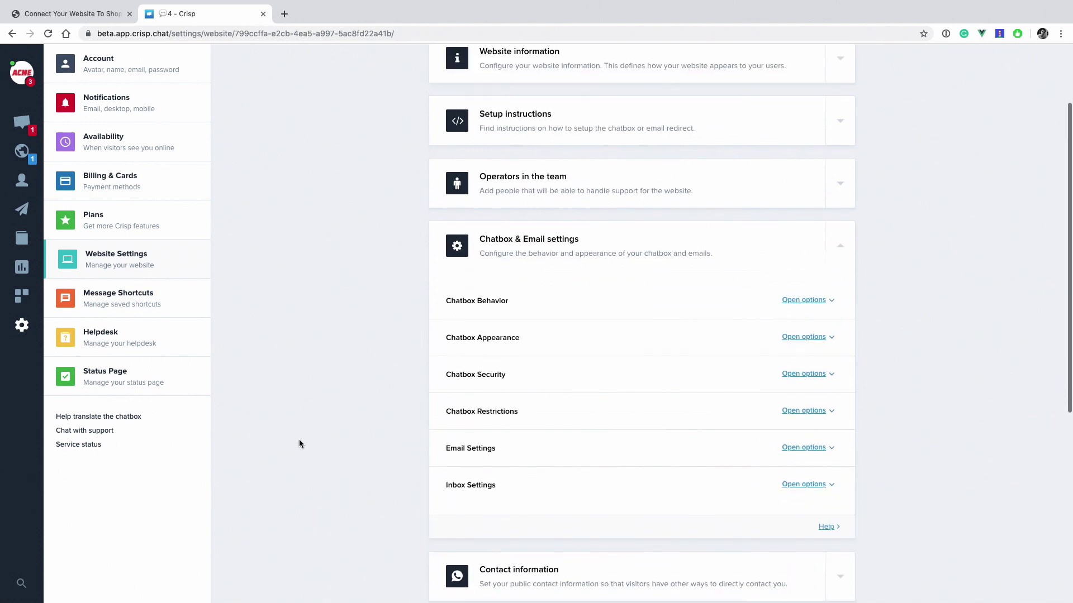
pyautogui.click(497, 337)
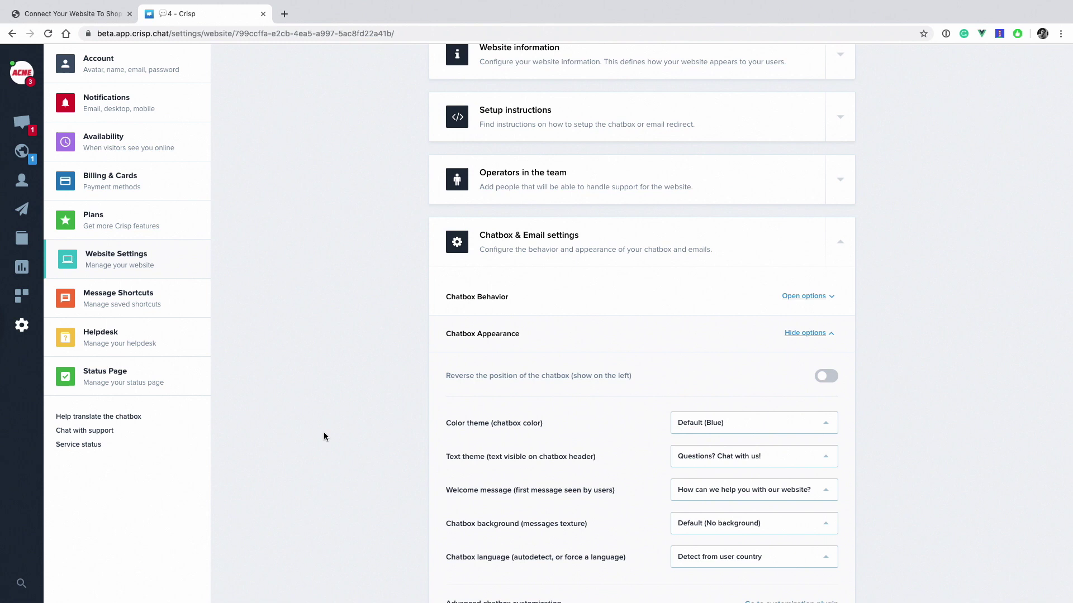
pyautogui.click(763, 429)
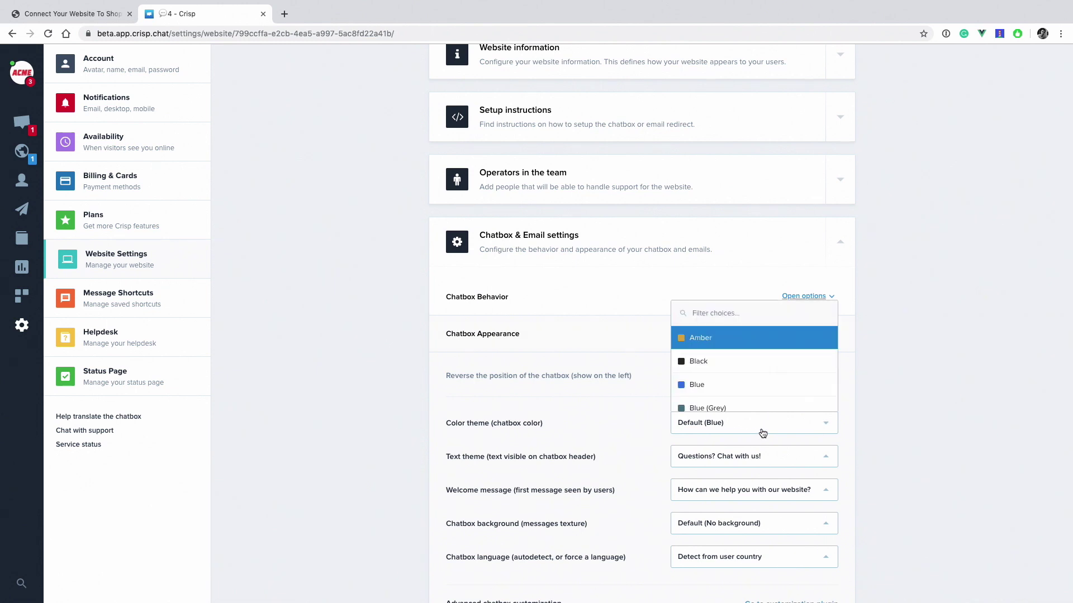
pyautogui.scroll(-1, 760, 403)
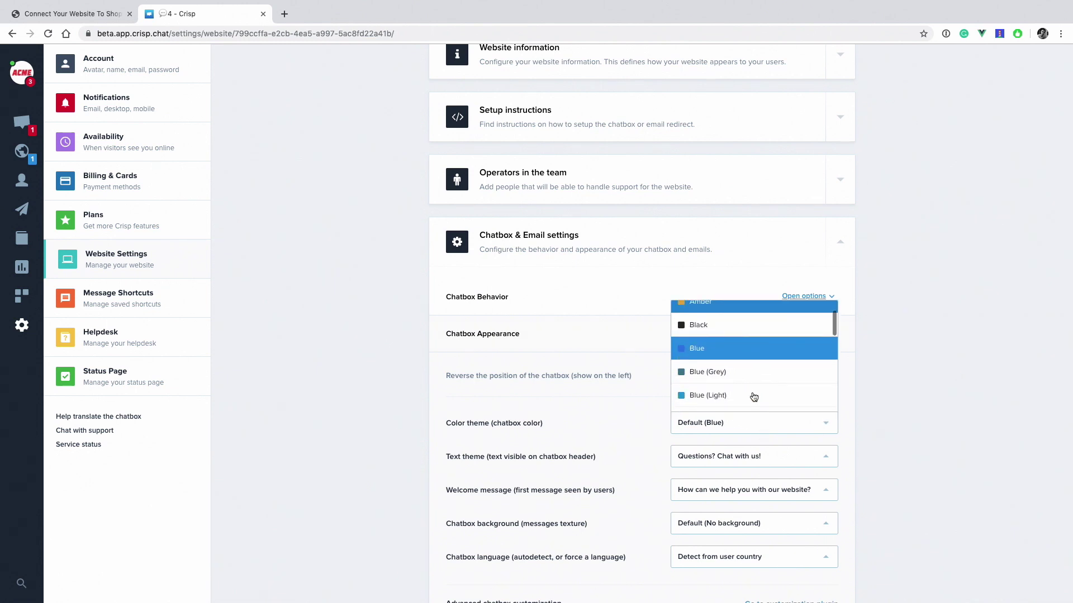
pyautogui.click(738, 375)
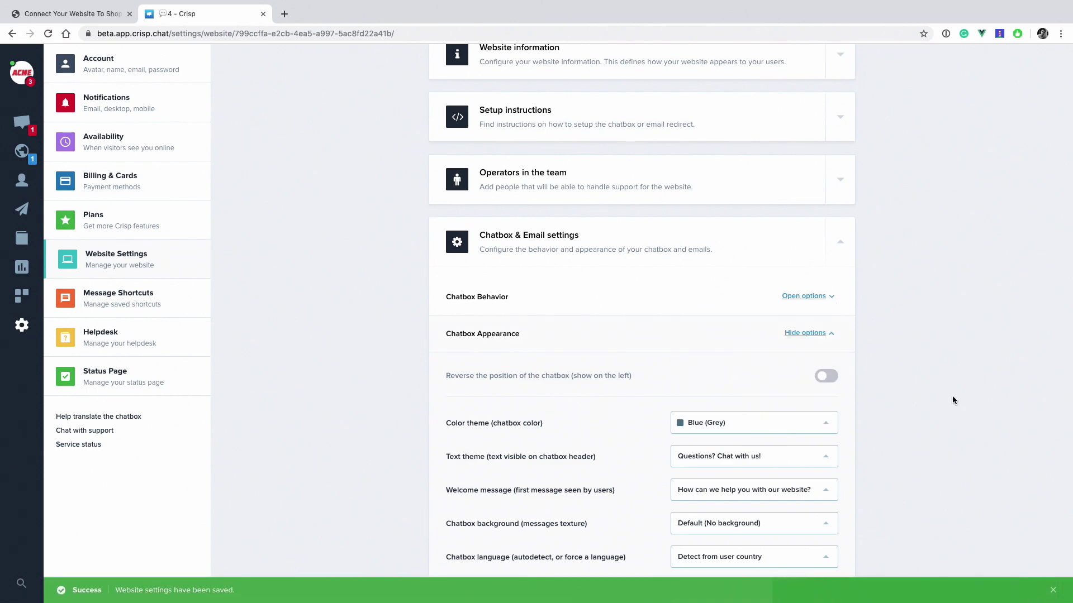
pyautogui.scroll(-2, 927, 499)
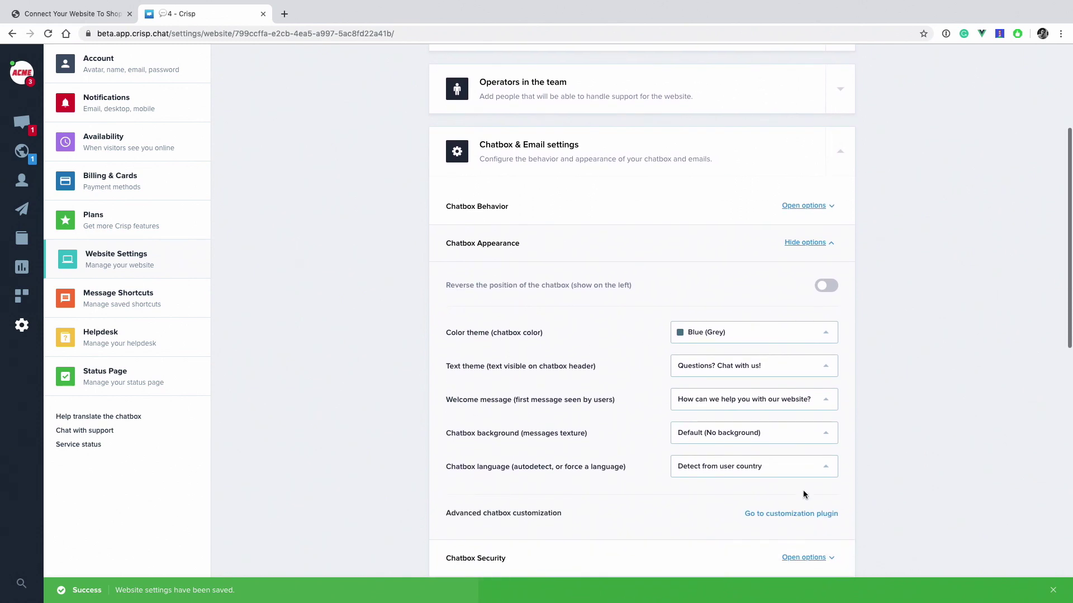
pyautogui.click(762, 467)
pyautogui.scroll(-3, 751, 450)
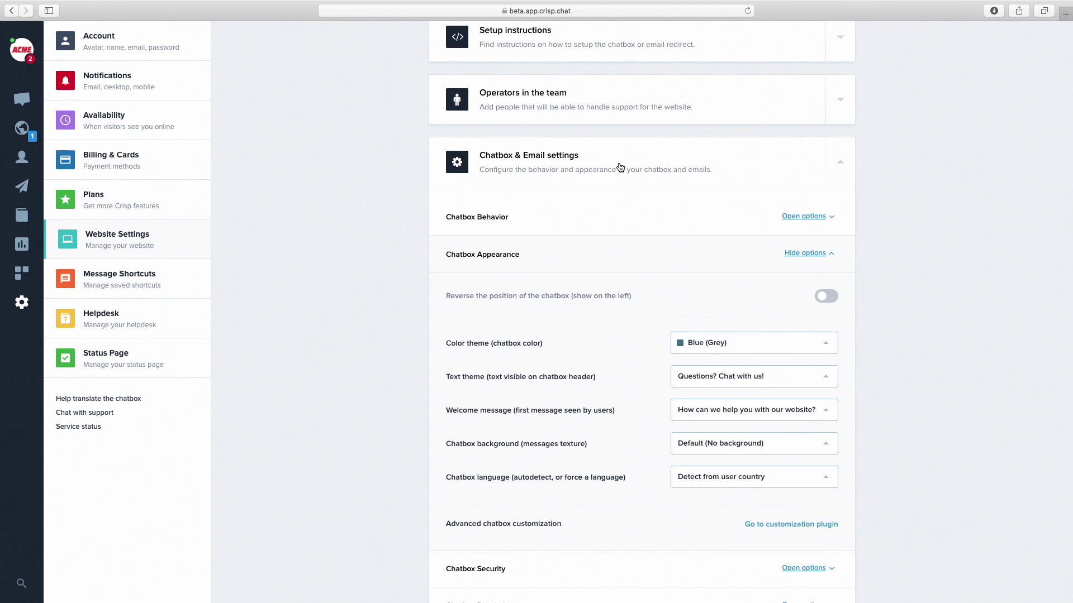
pyautogui.scroll(2, 621, 167)
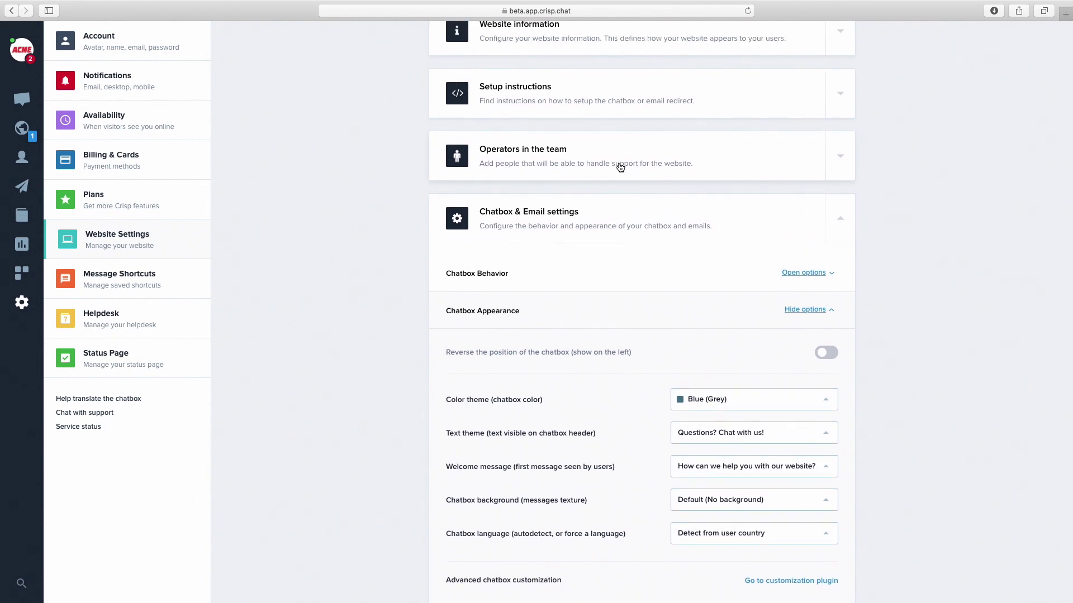
# Show the Acme Shop team's operators and start an invite for a new operator
pyautogui.click(620, 166)
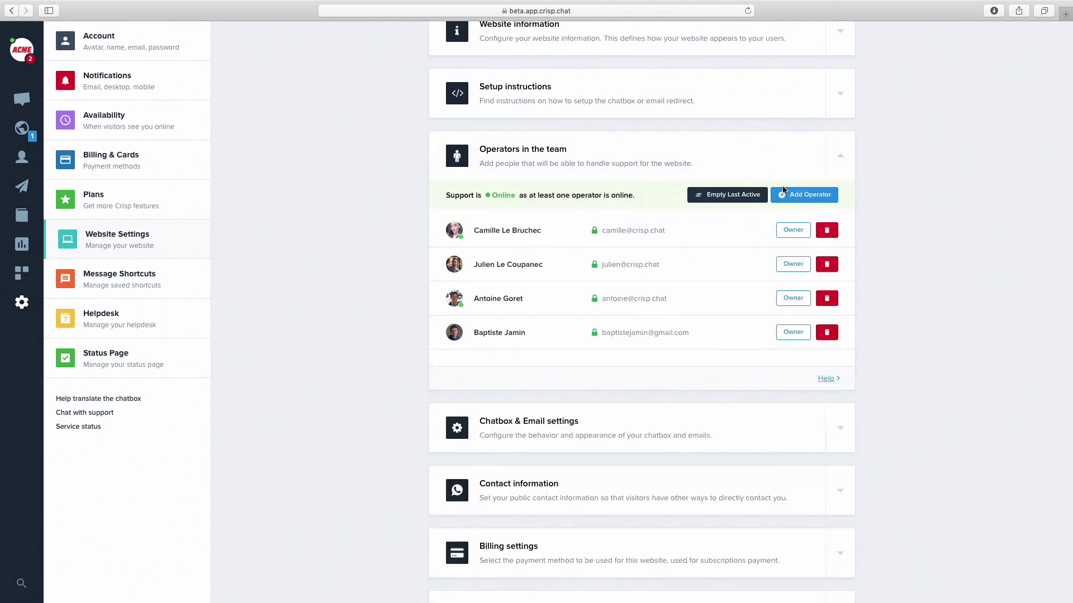
pyautogui.click(803, 194)
pyautogui.write('john')
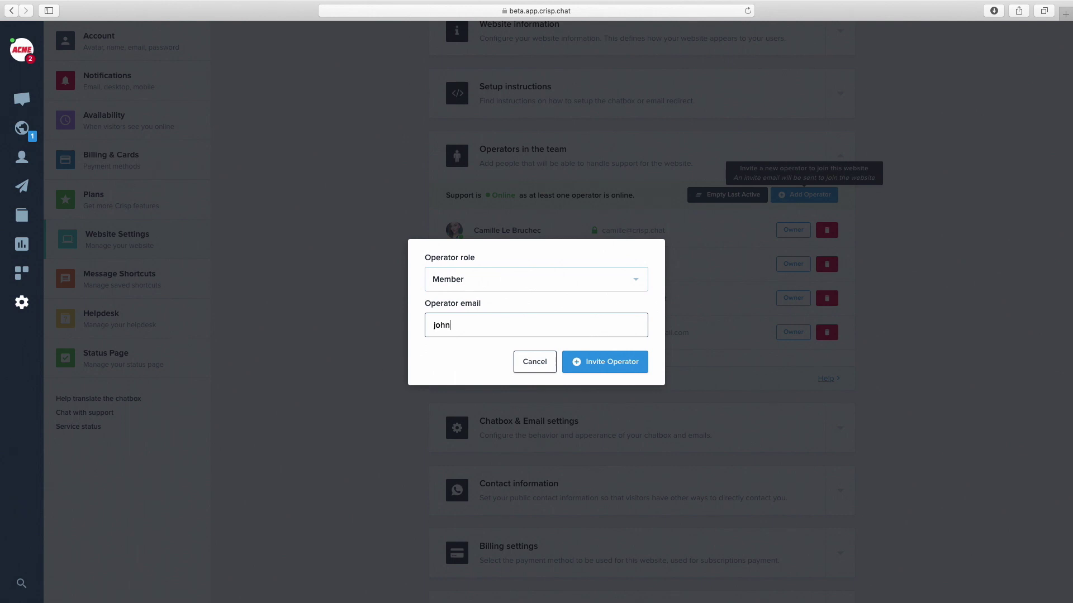
pyautogui.write('@gmail.co')
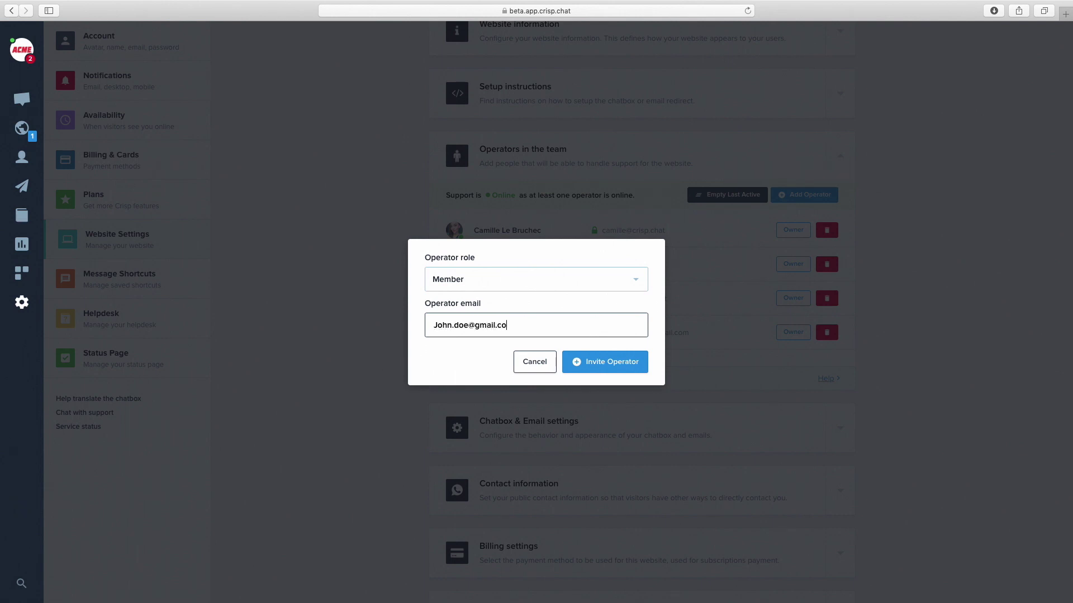